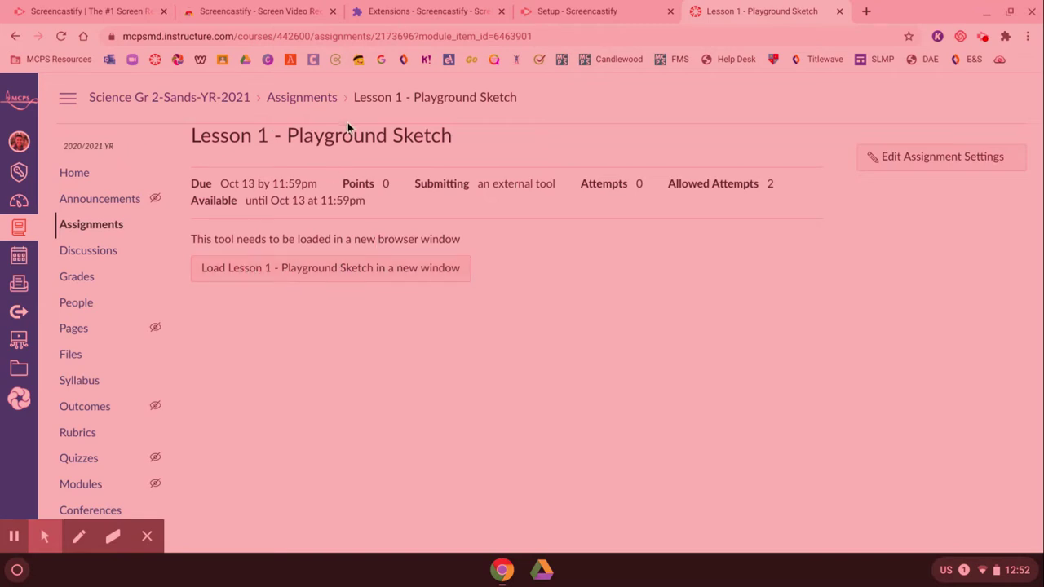
# Step: Load the Lesson 1 - Playground Sketch assignment in a new window so its worksheet opens in Kami
pyautogui.click(375, 277)
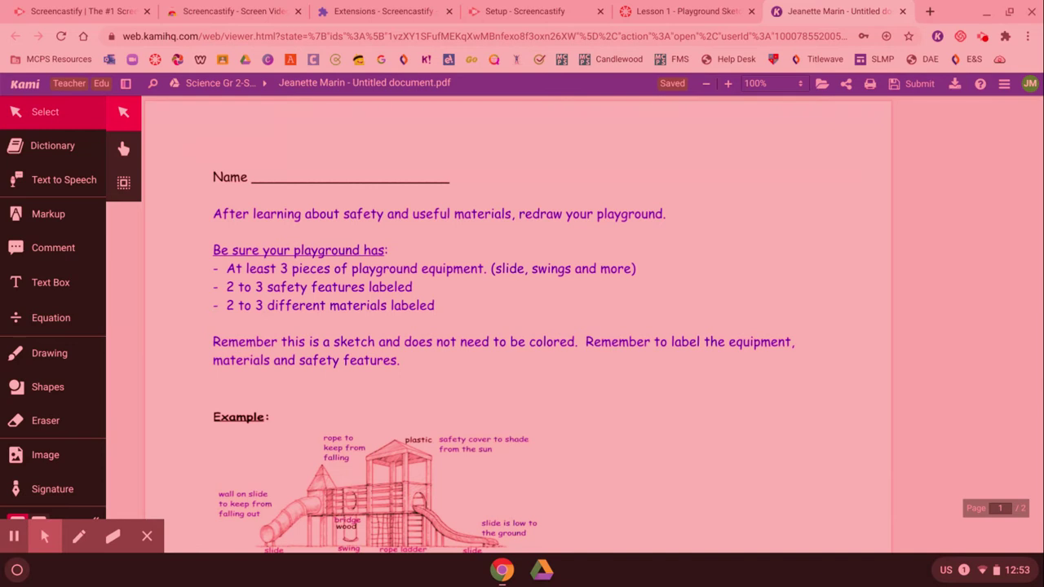
# Step: Scroll down the worksheet to the blank drawing page, page 2 of 2
pyautogui.scroll(-3, 517, 326)
pyautogui.scroll(-2, 360, 341)
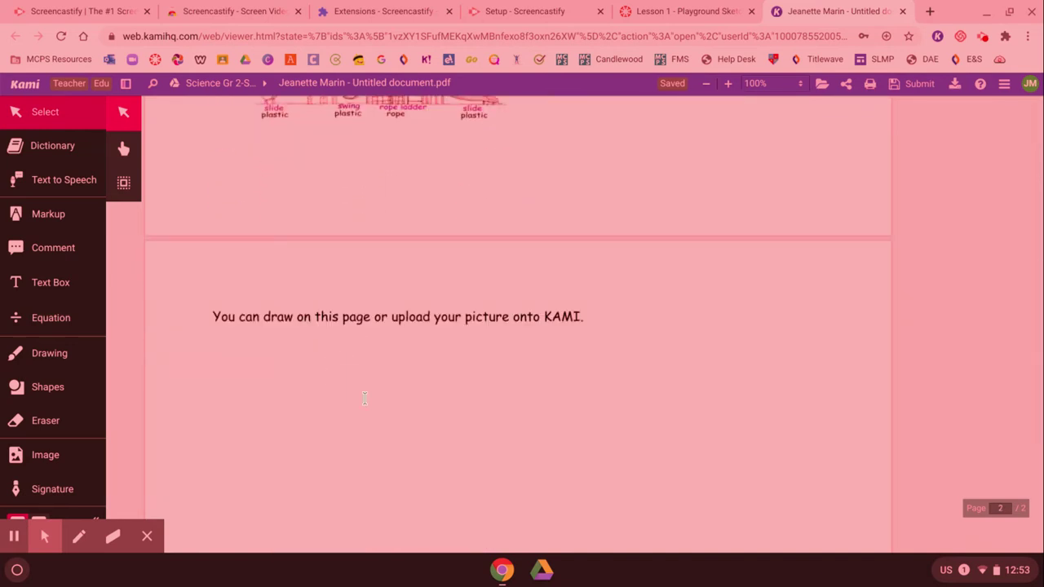
pyautogui.scroll(-2, 467, 372)
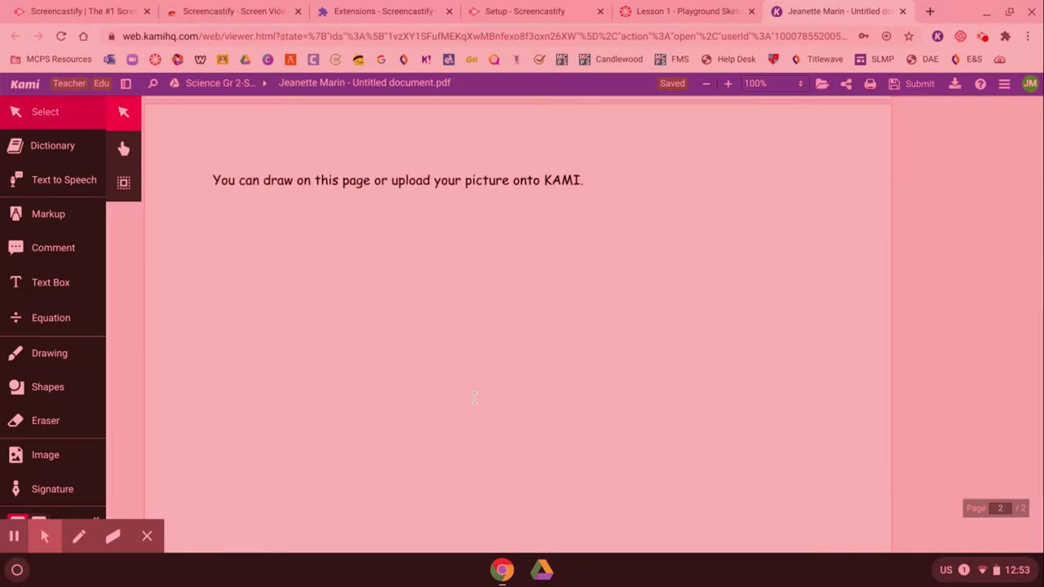
pyautogui.scroll(-2, 408, 401)
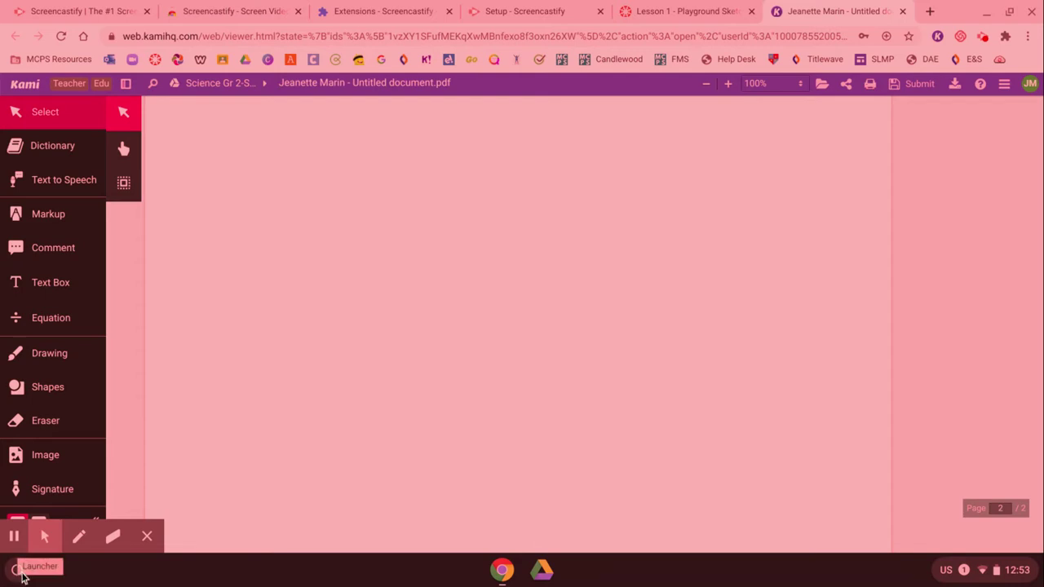
# Step: Search the Launcher for 'cam' and start the Camera app
pyautogui.click(18, 569)
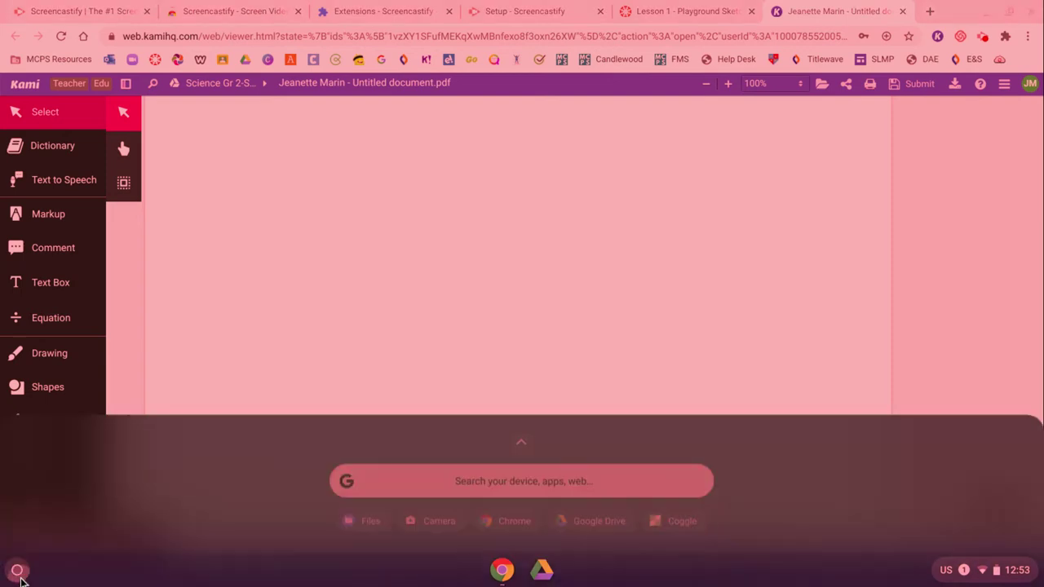
pyautogui.click(435, 462)
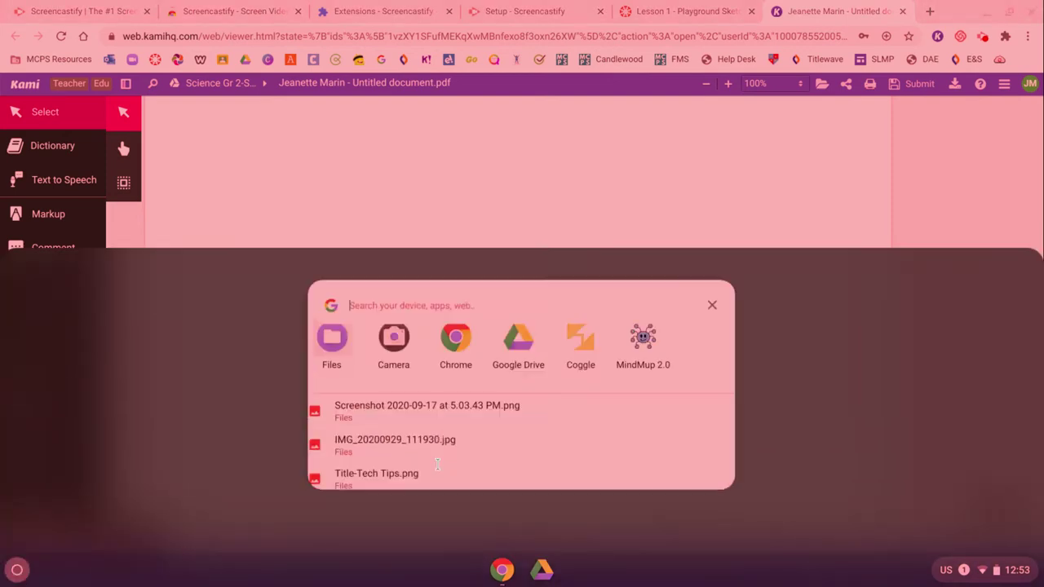
pyautogui.write('camera')
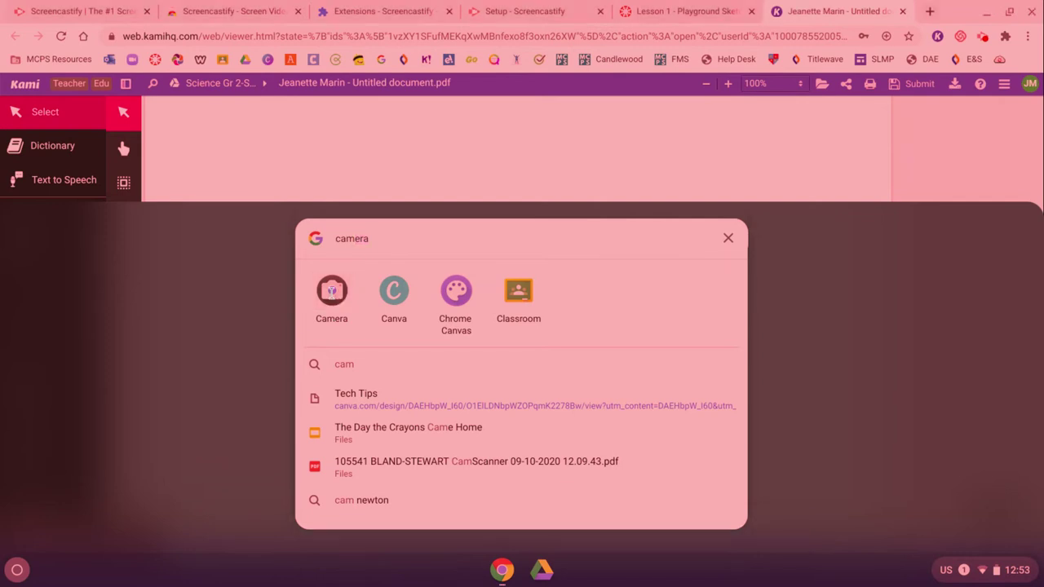
pyautogui.click(332, 293)
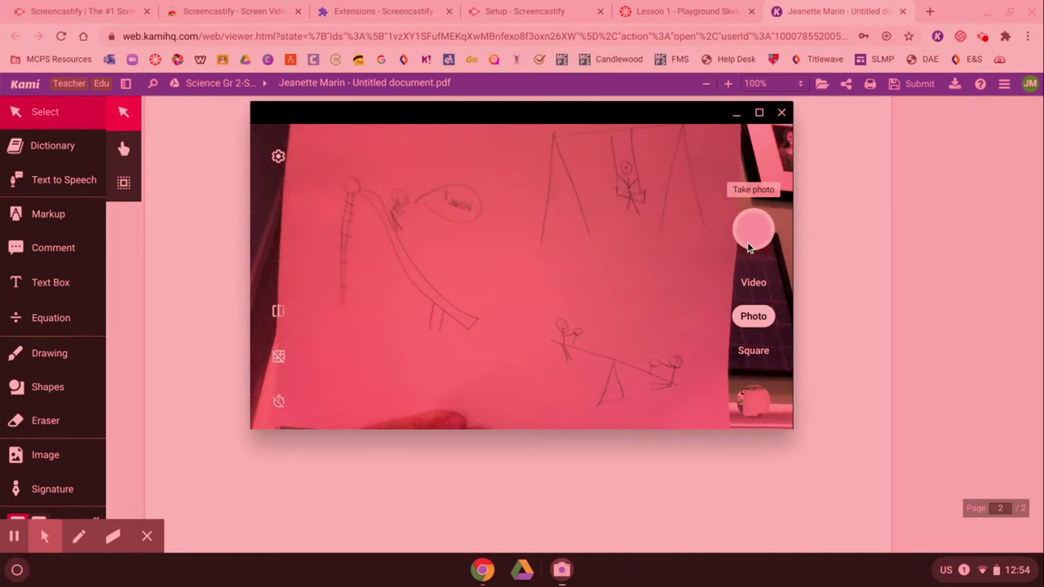
# Step: Photograph the hand-drawn playground sketch, then close the Camera window
pyautogui.click(750, 232)
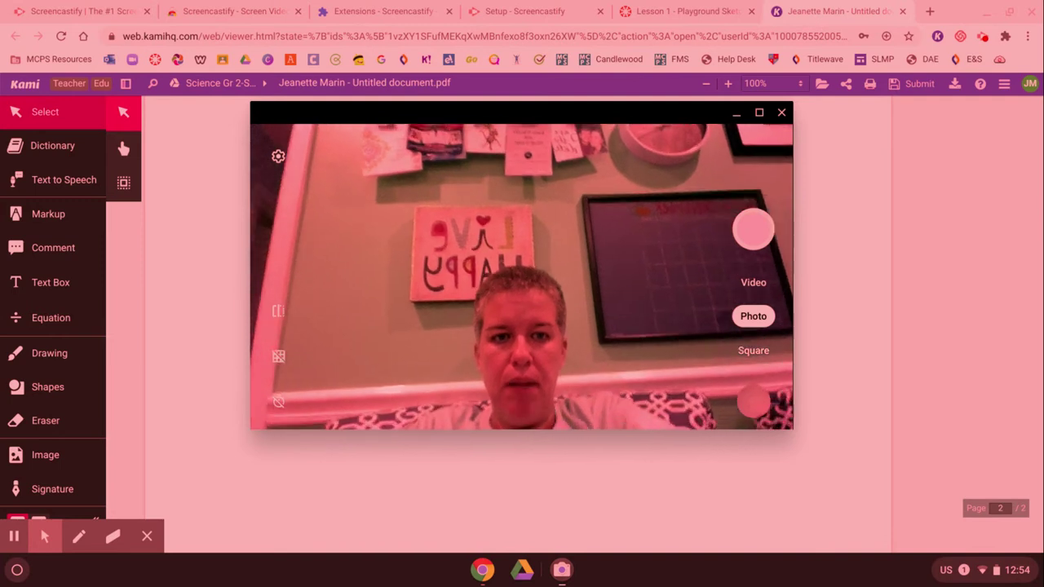
pyautogui.click(781, 112)
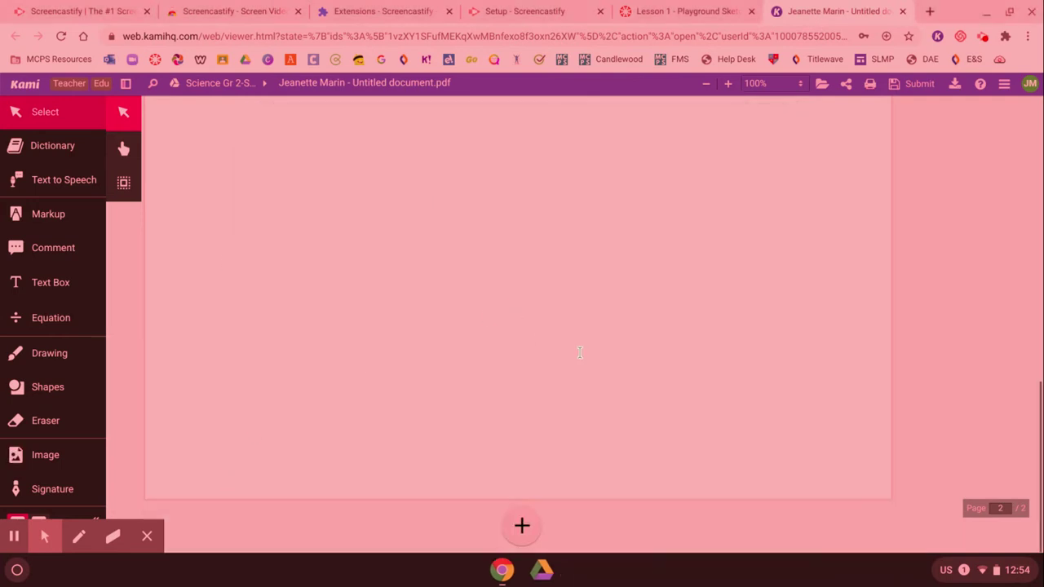
# Step: On page 2, choose the Image tool's My Computer upload option to bring up the file picker
pyautogui.scroll(3, 580, 352)
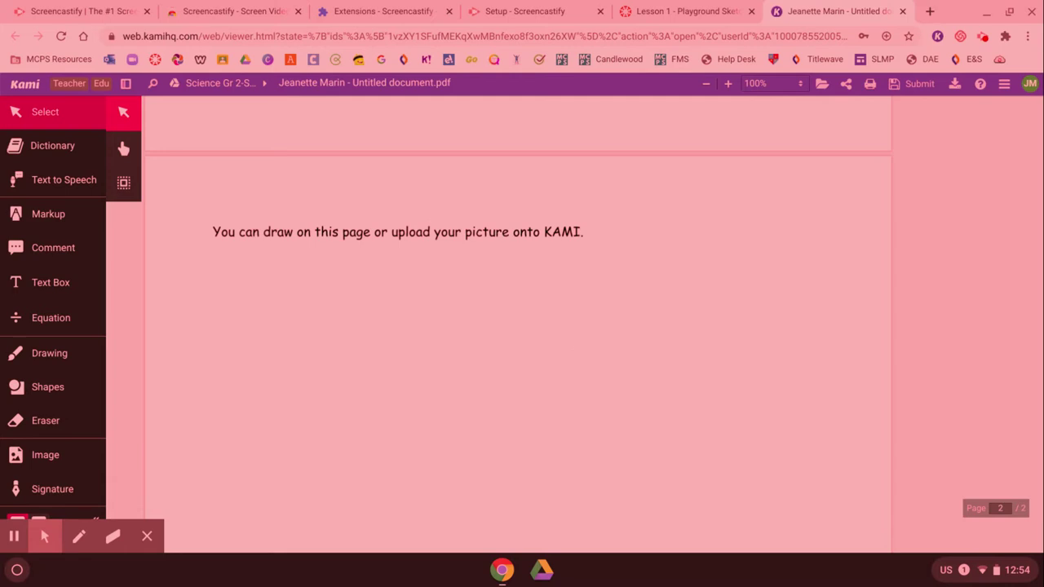
pyautogui.scroll(-1, 517, 327)
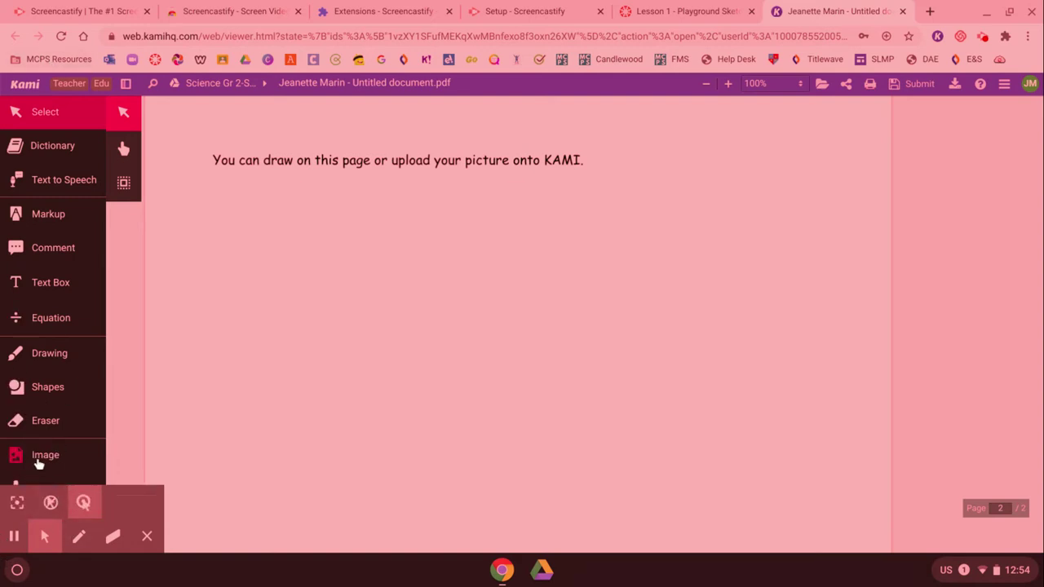
pyautogui.click(38, 462)
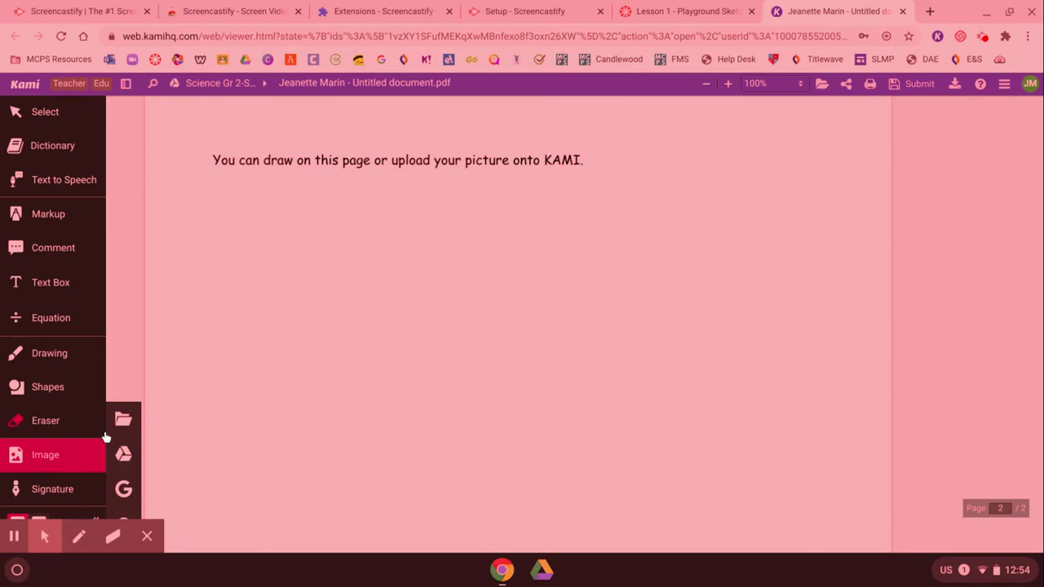
pyautogui.click(123, 420)
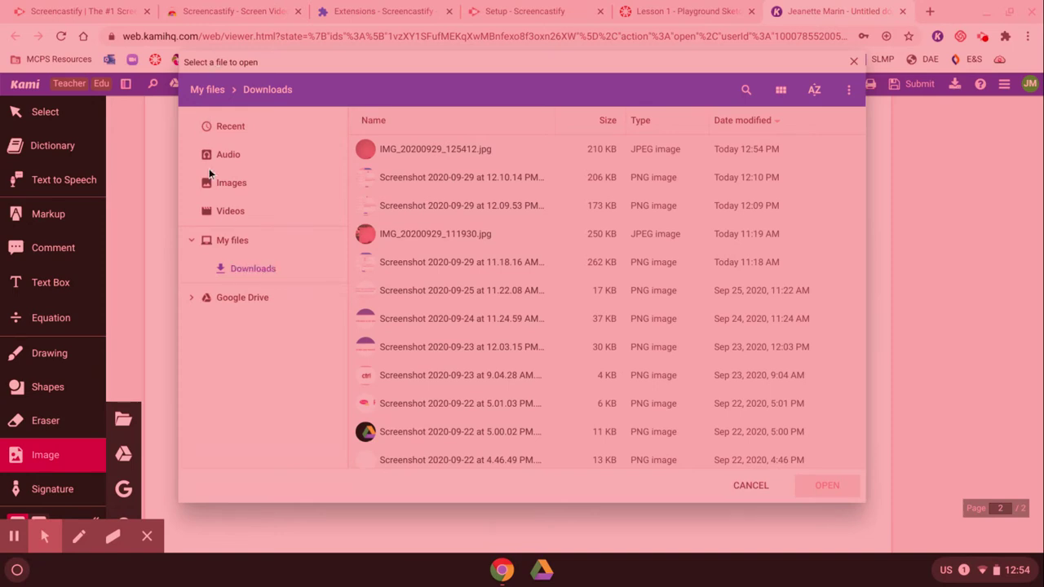
# Step: Open IMG_20200929_125412.jpg from Downloads, using thumbnail view, to insert it into the worksheet
pyautogui.click(254, 278)
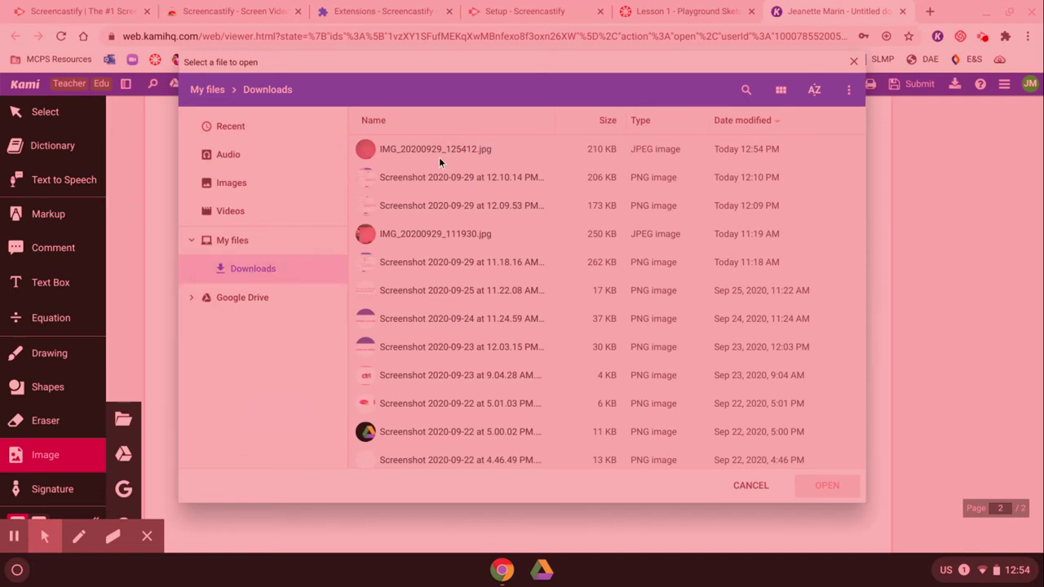
pyautogui.click(780, 91)
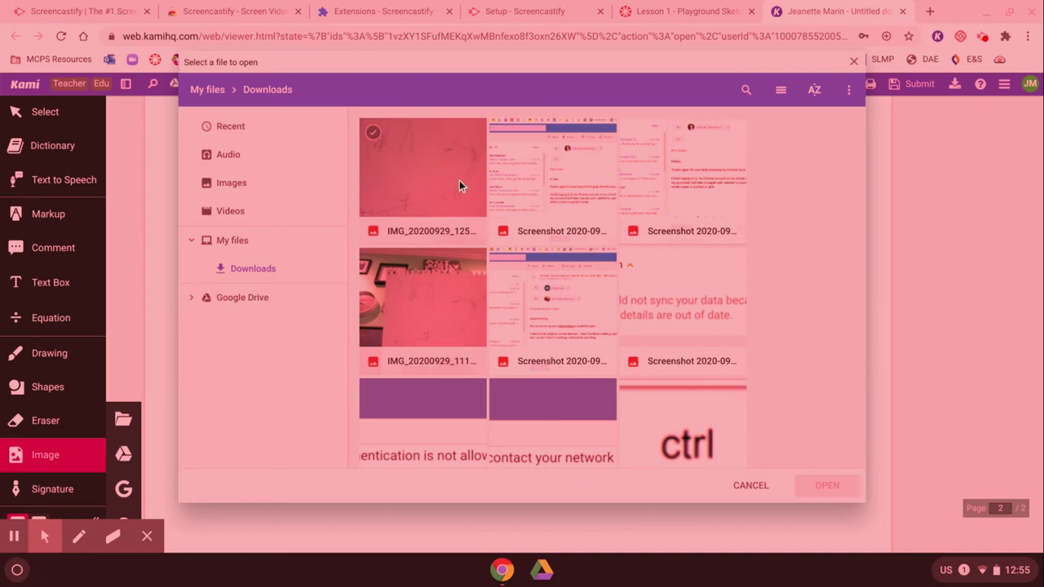
pyautogui.click(438, 174)
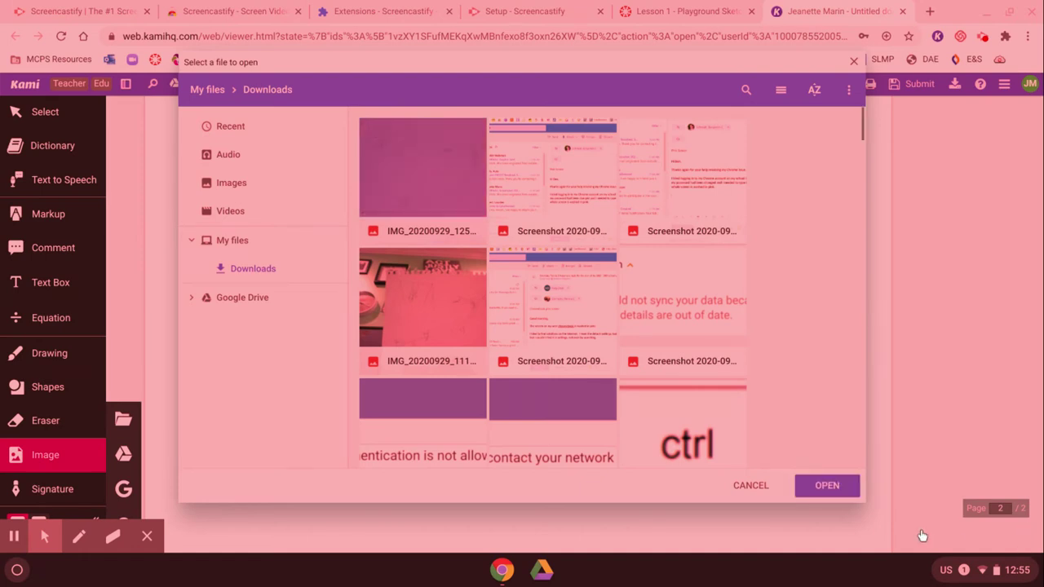
pyautogui.click(826, 485)
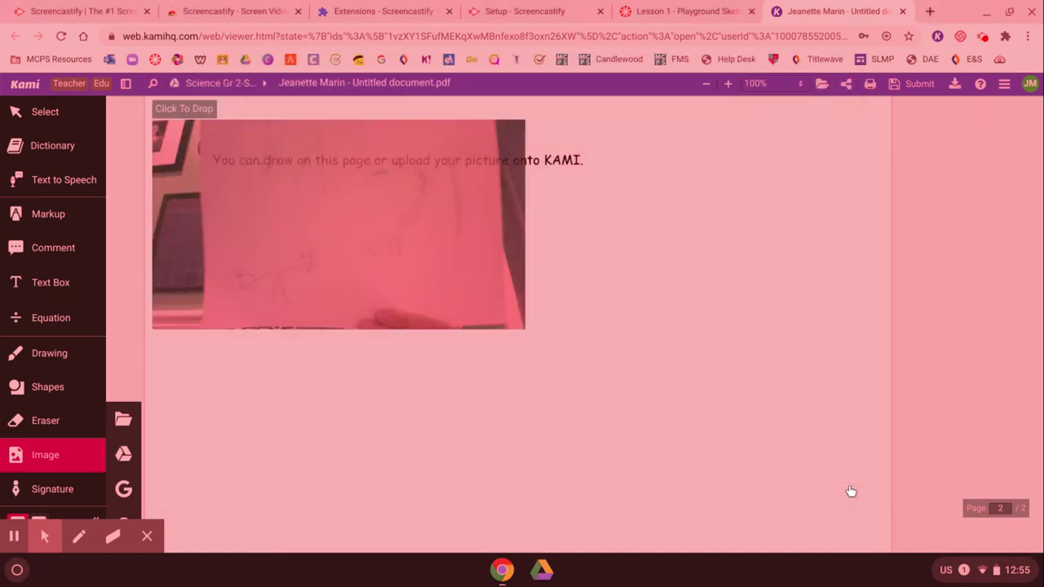
# Step: Drop the photo below the page 2 instructions and enlarge it to nearly the page width
pyautogui.click(200, 190)
pyautogui.click(510, 401)
pyautogui.click(570, 397)
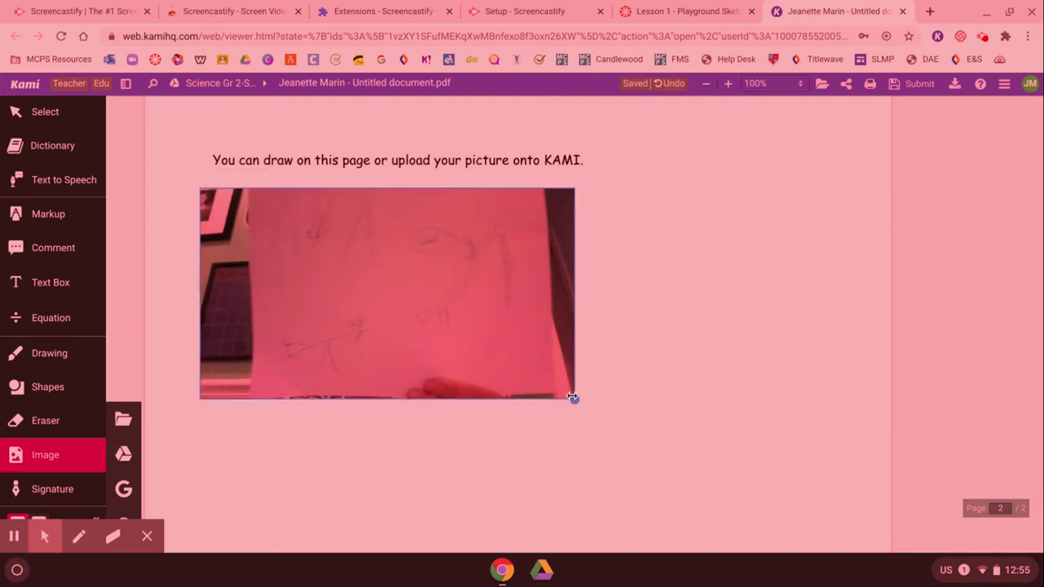
pyautogui.click(574, 397)
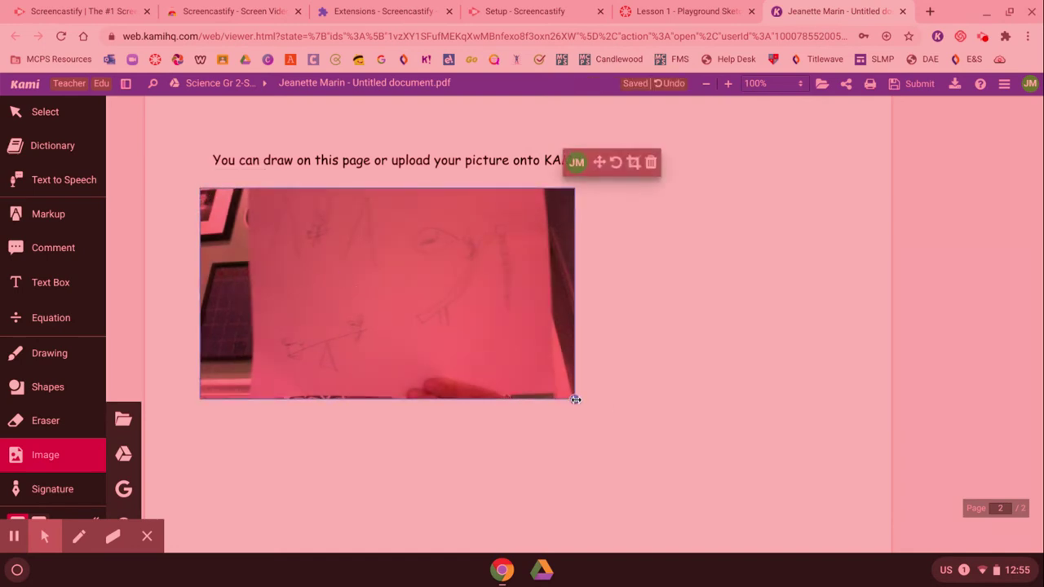
pyautogui.moveTo(575, 399); pyautogui.dragTo(859, 576)
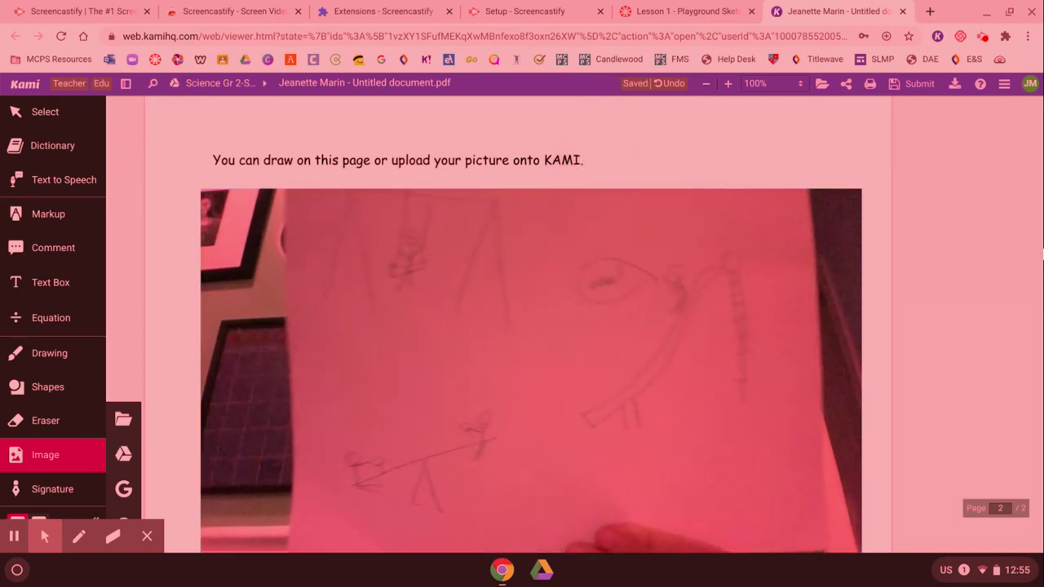
# Step: Shift the enlarged photo left to line up with the page, then bring up the submission panel
pyautogui.scroll(-2, 530, 326)
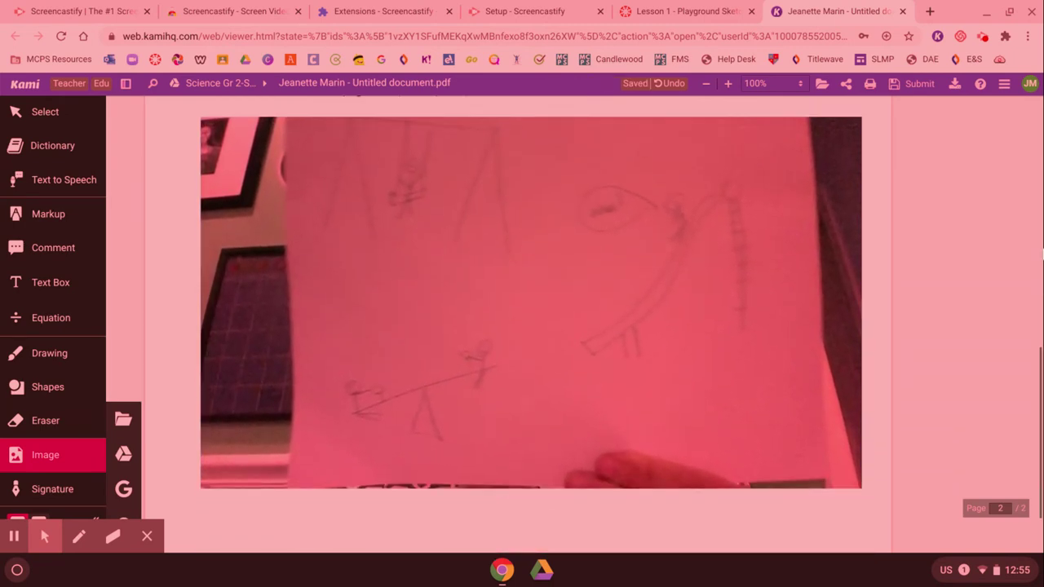
pyautogui.rightClick(784, 189)
pyautogui.moveTo(646, 241); pyautogui.dragTo(761, 219)
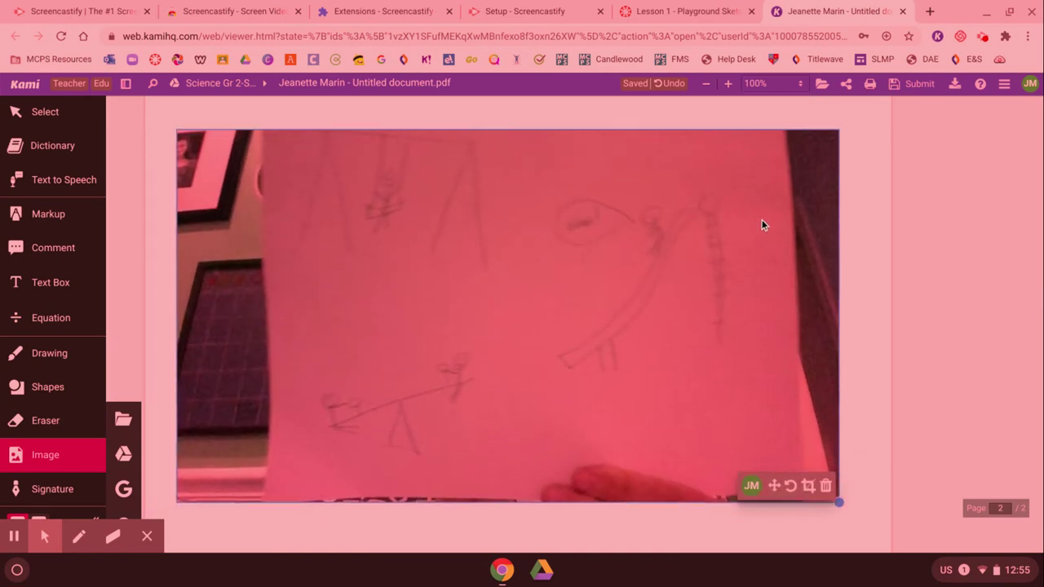
pyautogui.click(918, 86)
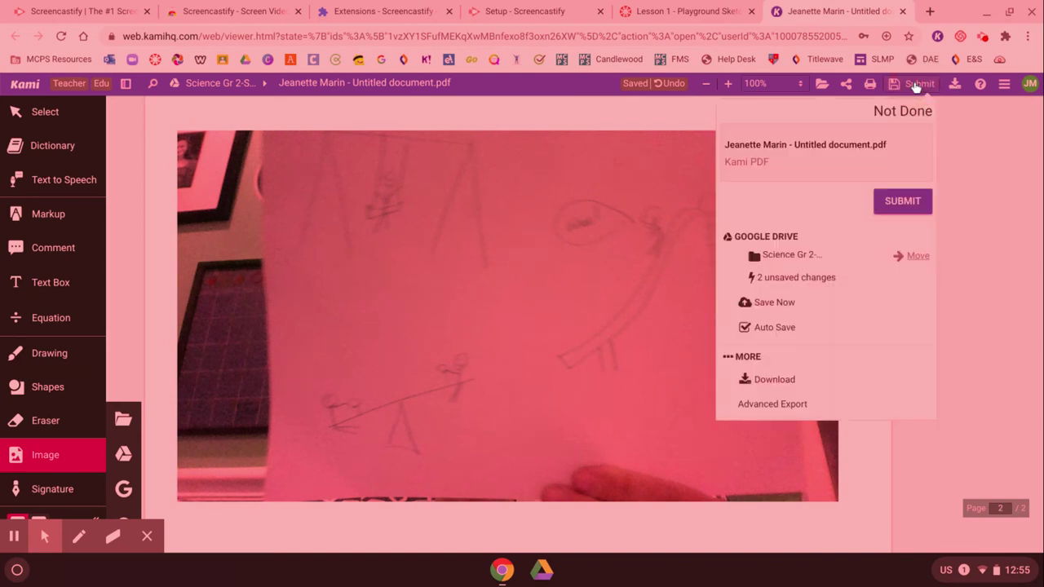
# Step: Submit the worksheet so it shows Done, close the panel, and review the placed photo
pyautogui.click(923, 203)
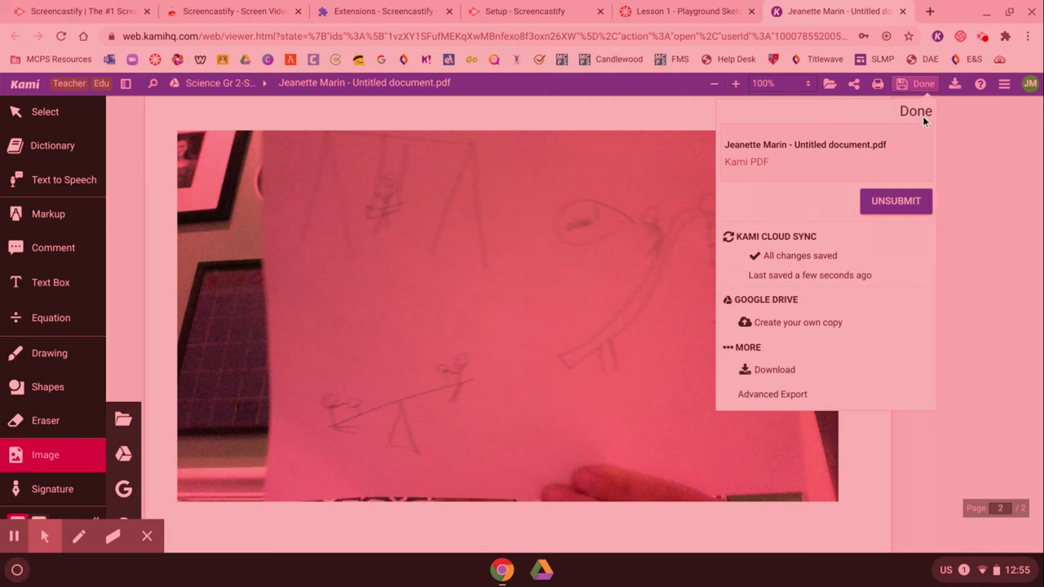
pyautogui.click(920, 88)
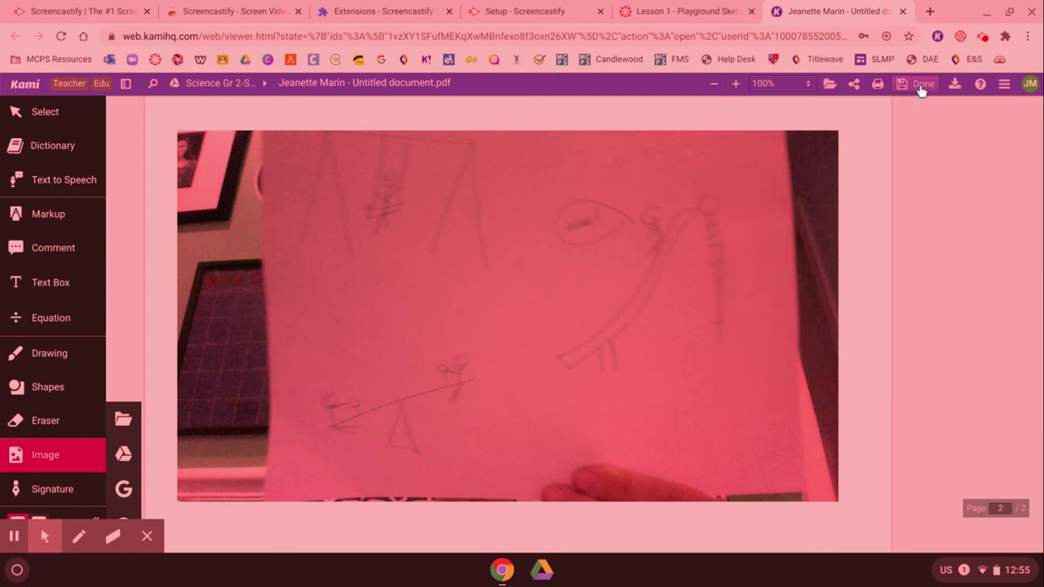
pyautogui.scroll(-1, 1019, 281)
pyautogui.scroll(3, 1018, 281)
pyautogui.scroll(3, 518, 326)
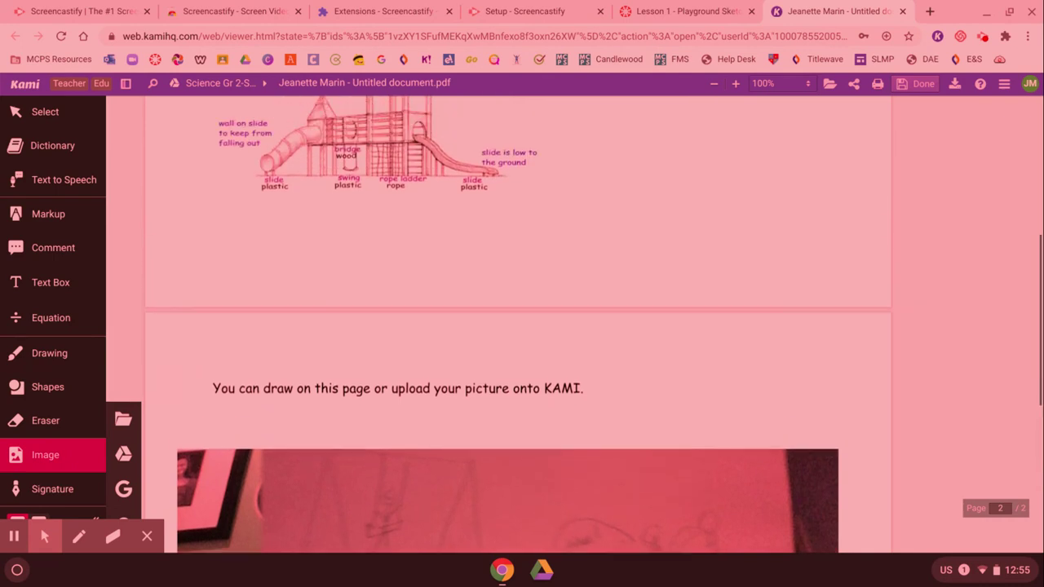
pyautogui.scroll(-6, 518, 326)
pyautogui.scroll(3, 521, 326)
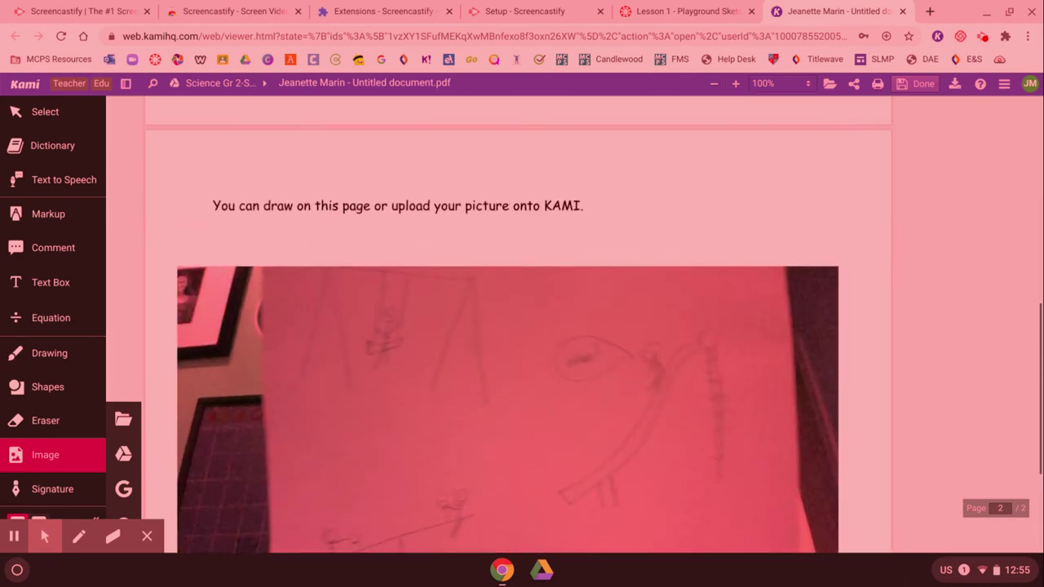